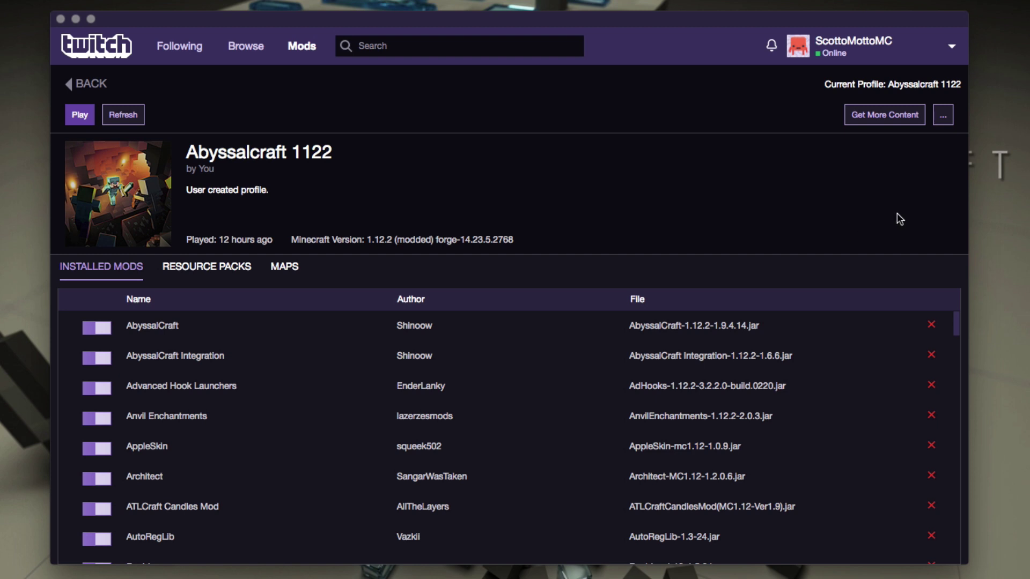
Open the '...' extra options menu on the Abyssalcraft 1122 profile page in Twitch
click(944, 120)
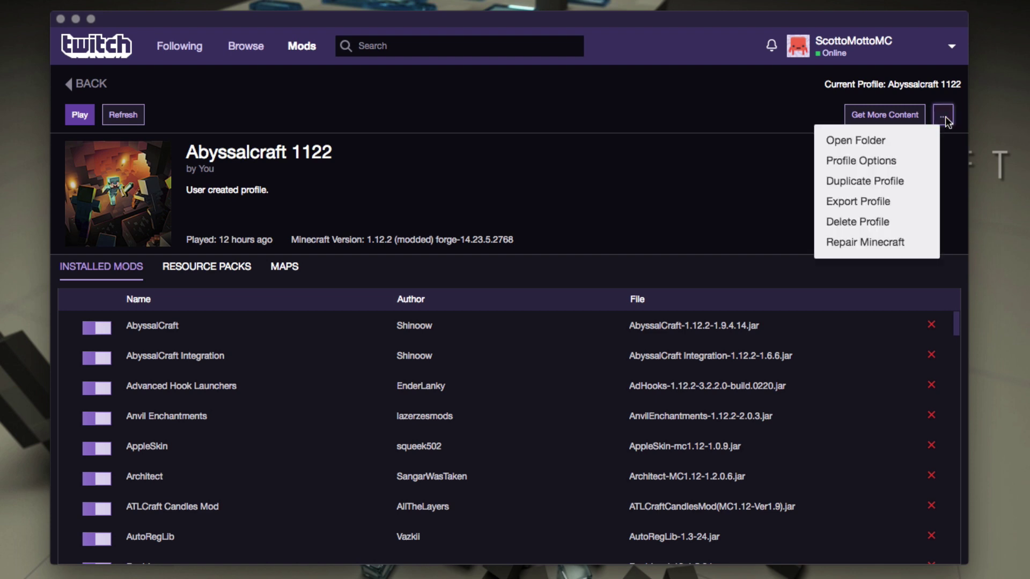
Open the profile folder in Finder and select all items except minecraftinstance.json
click(923, 140)
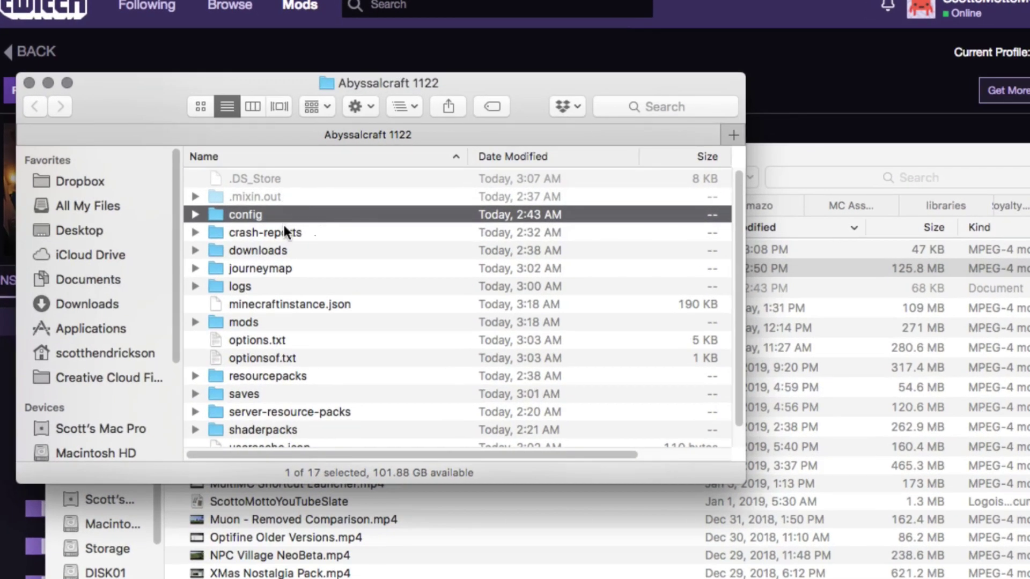
key(super+a)
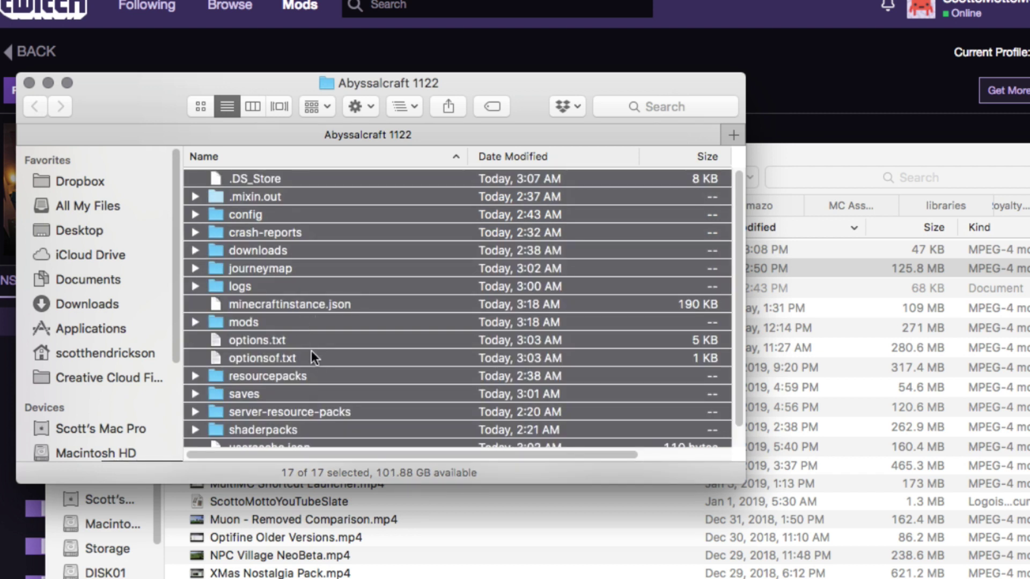
super+click(314, 304)
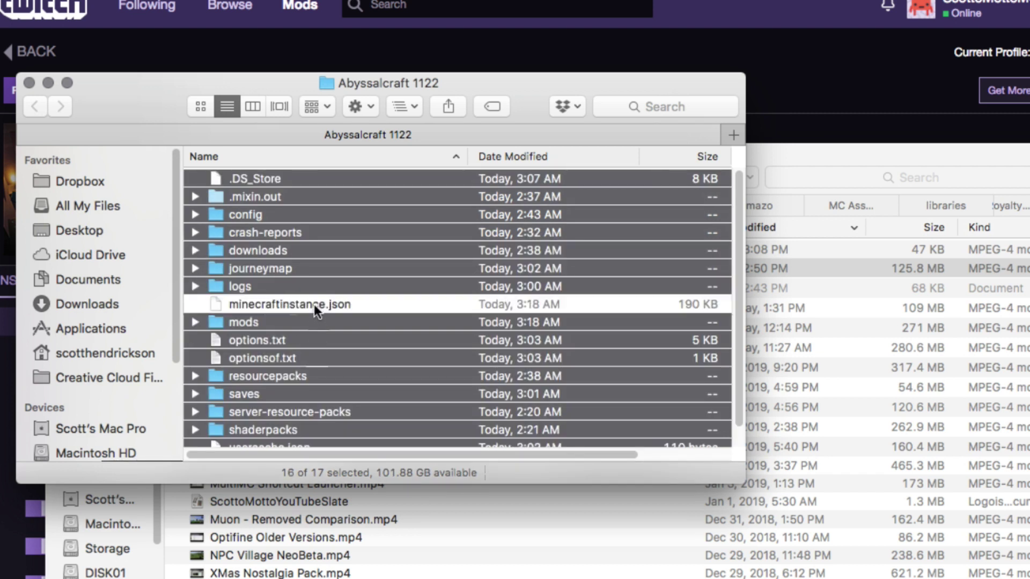
scroll(322, 349, down, 2)
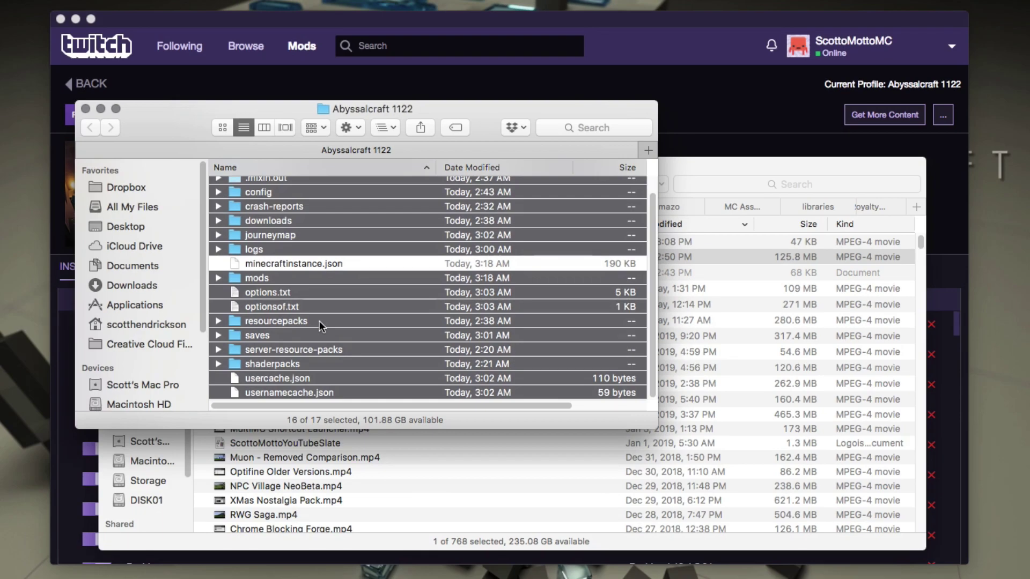
scroll(322, 352, up, 2)
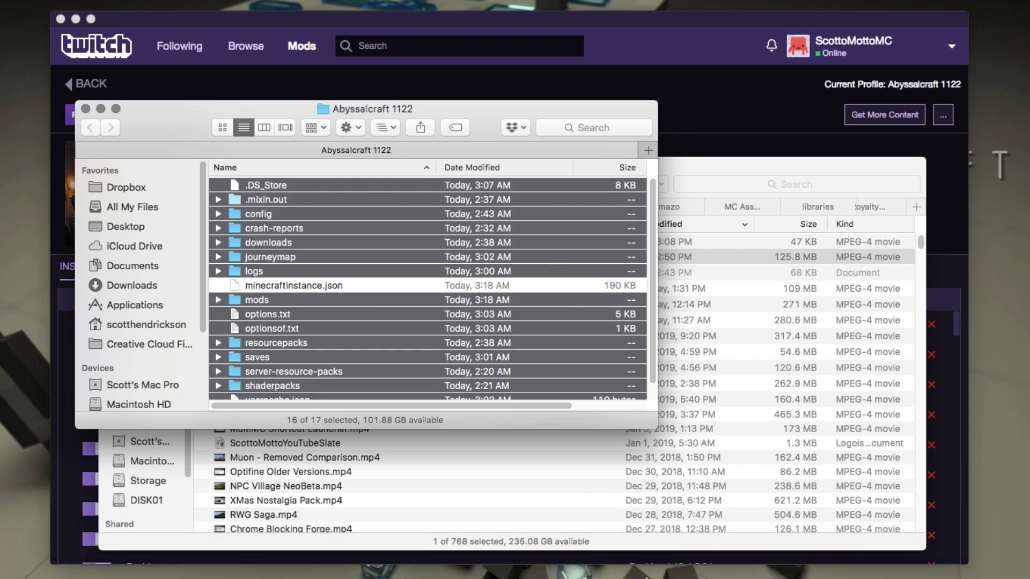
Bring MultiMC forward, check the 1.12.2 group menu, recheck the Twitch profile's Forge version, and return
mouse_move(671, 571)
click(568, 557)
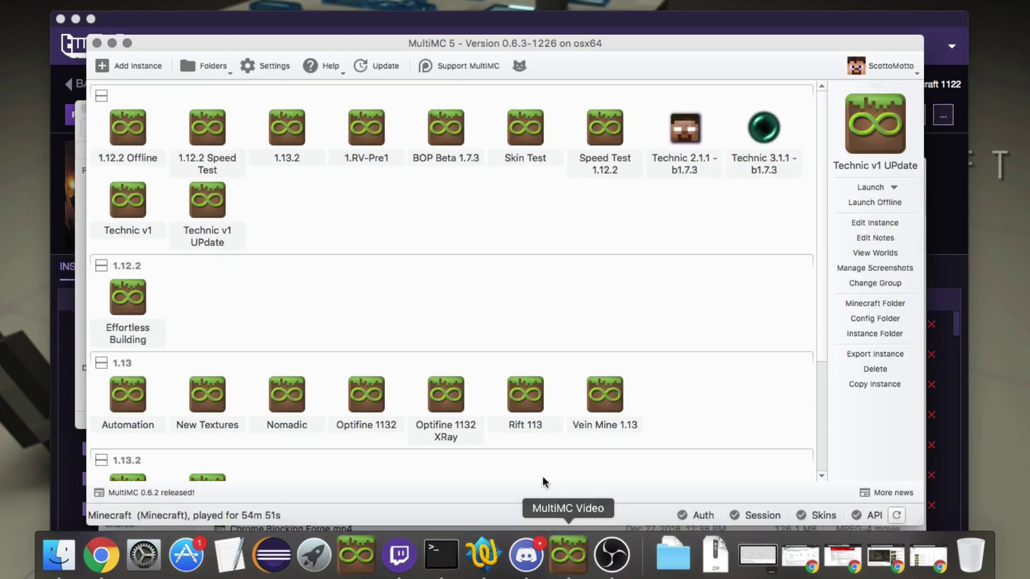
right_click(523, 294)
key(Escape)
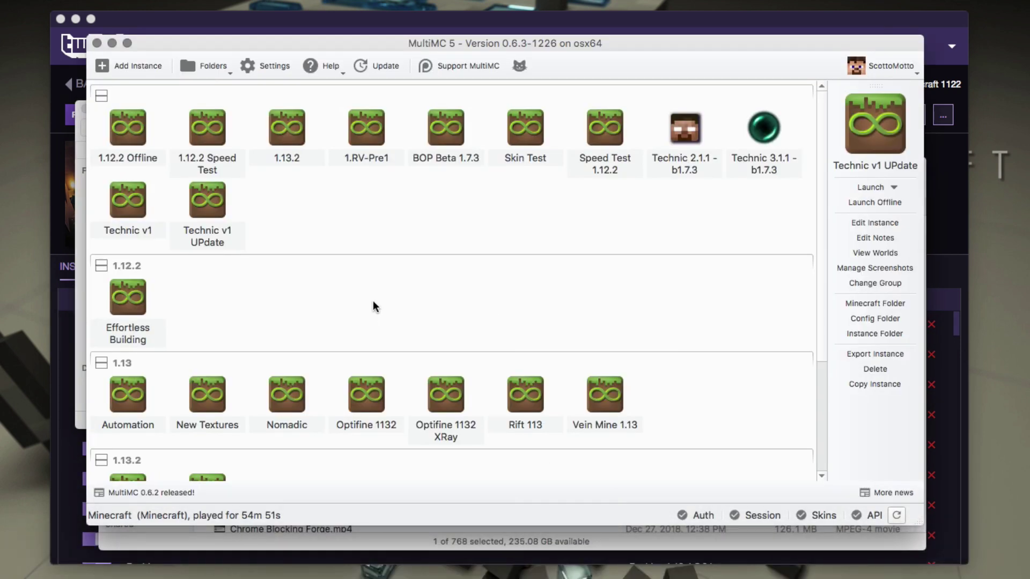
click(938, 206)
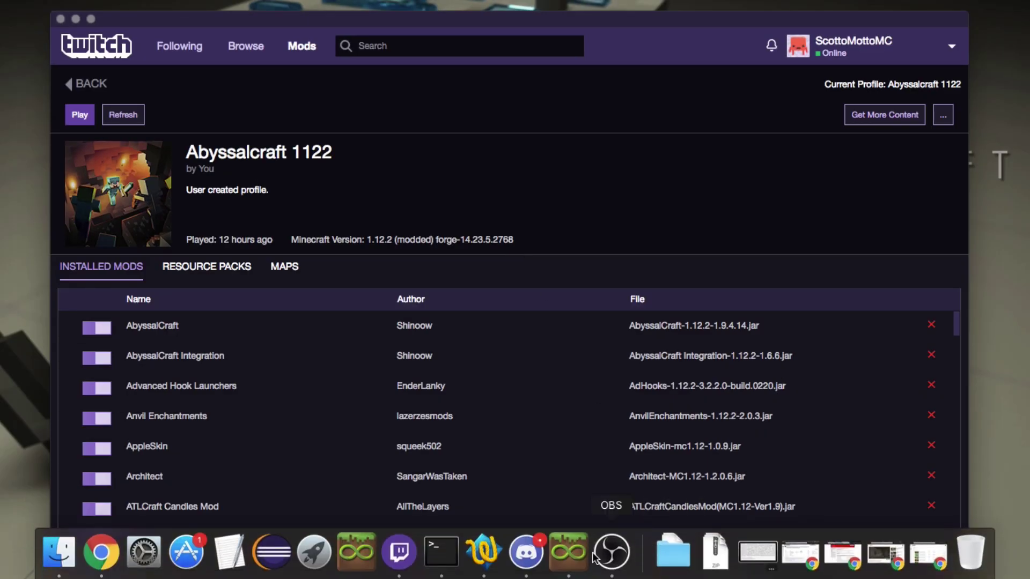
click(569, 553)
Create a vanilla 1.12.2 instance named 'AbyssalCraft 1122' in the 1.12.2 group
right_click(557, 301)
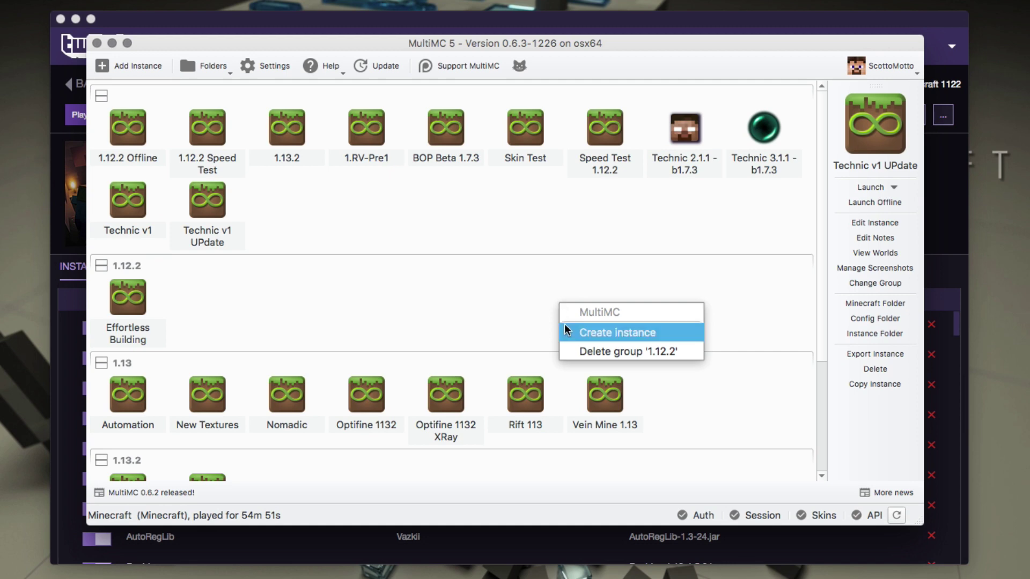
click(564, 324)
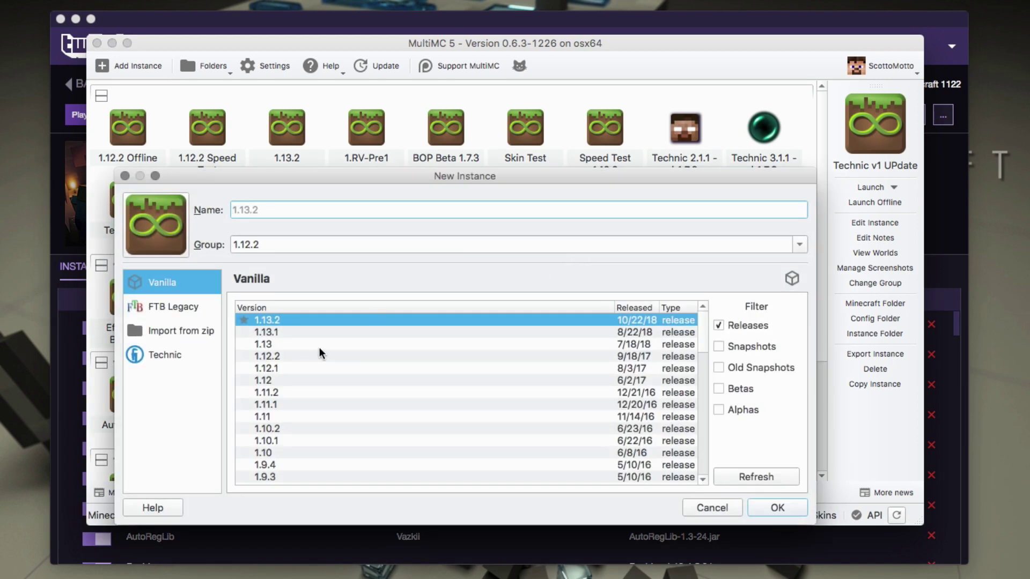
click(307, 356)
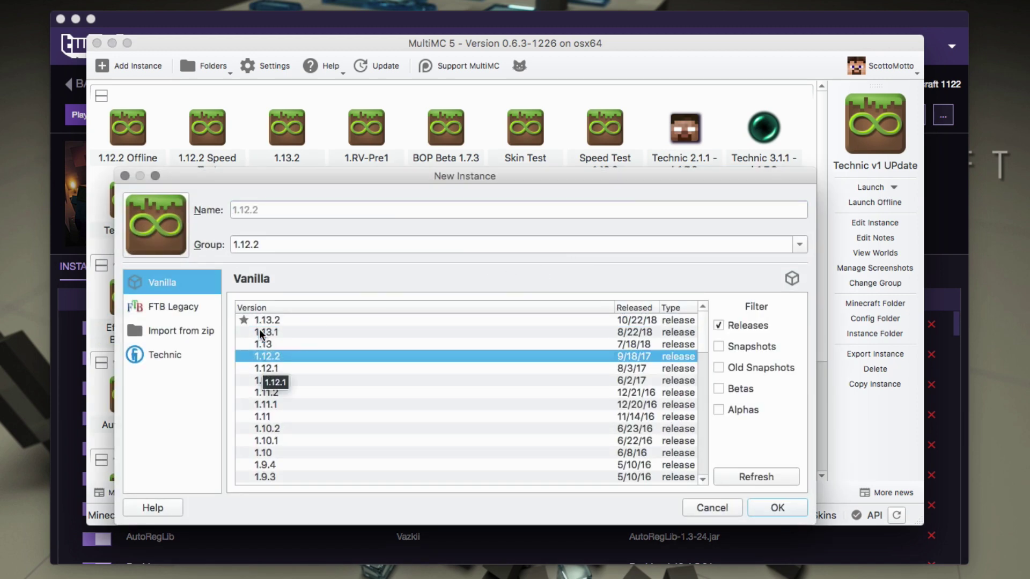
click(287, 244)
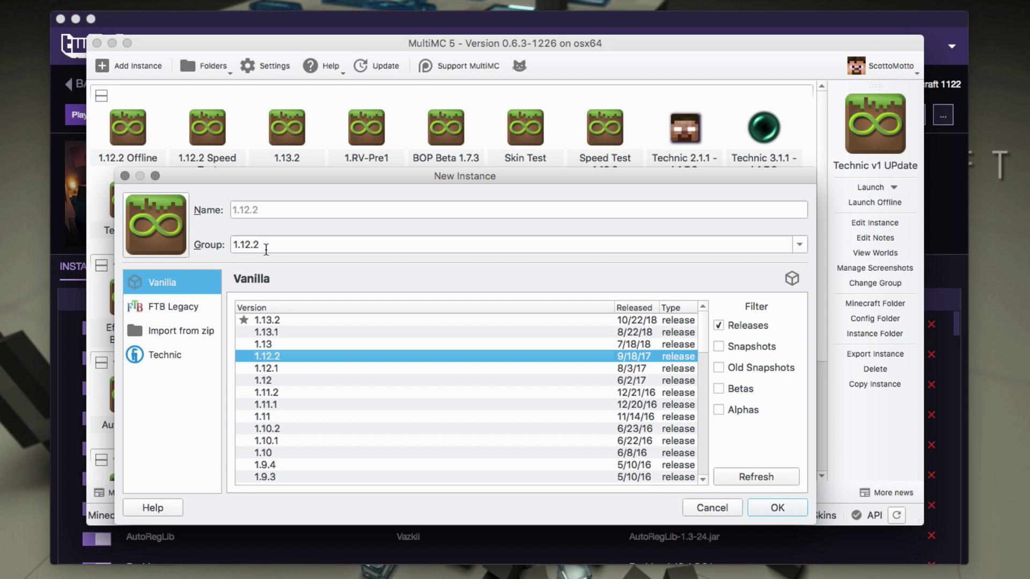
click(293, 210)
text(AbyssalCraf)
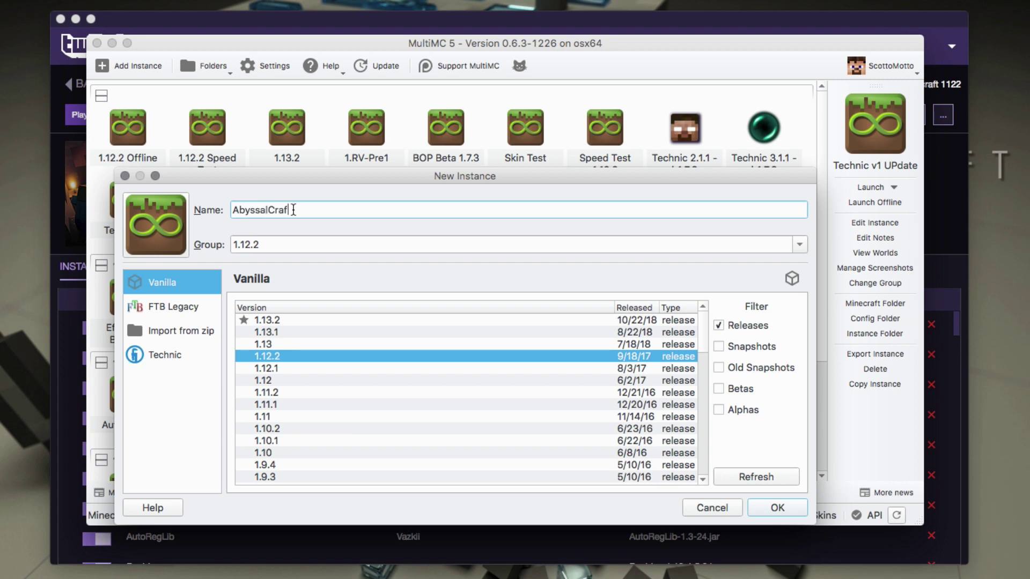
text(t 1122)
click(771, 503)
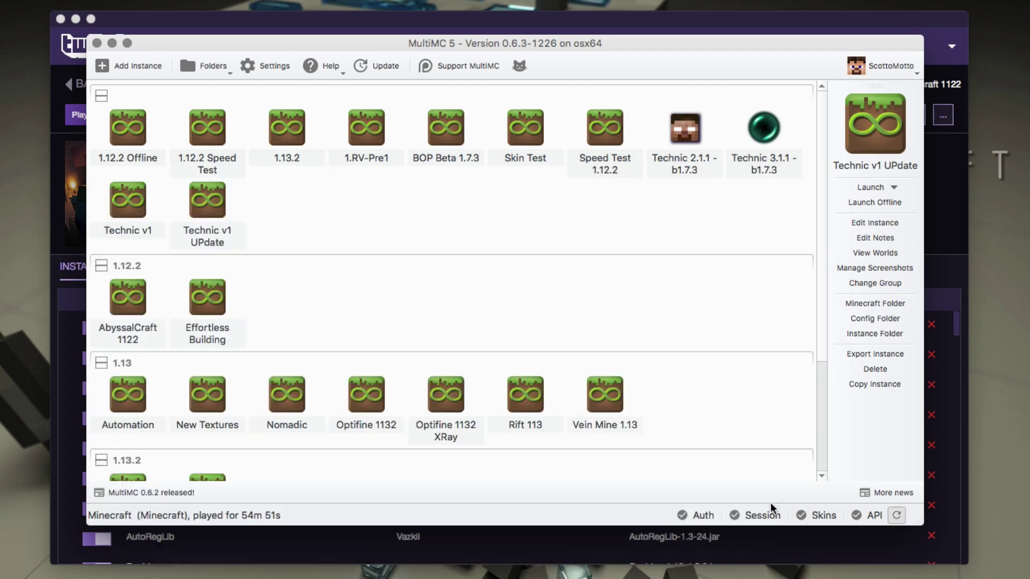
Install Forge 14.23.5.2768 on the AbyssalCraft 1122 instance through its version settings
right_click(125, 301)
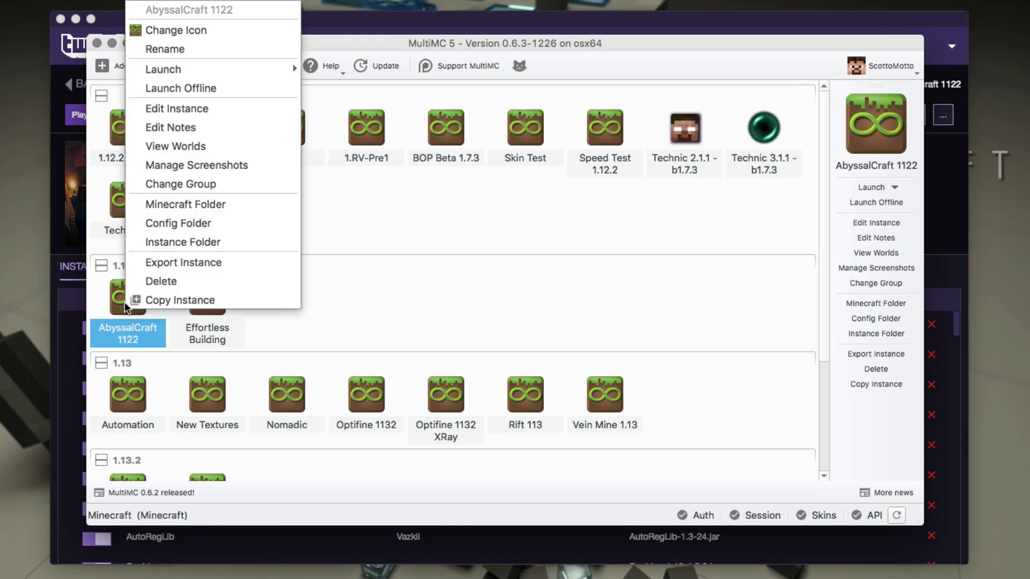
click(147, 108)
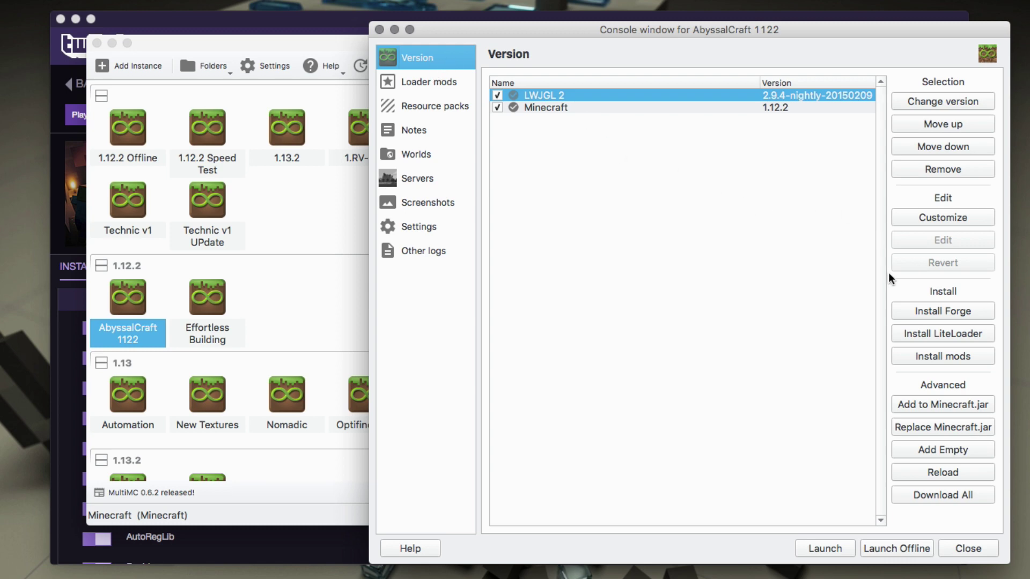
click(915, 311)
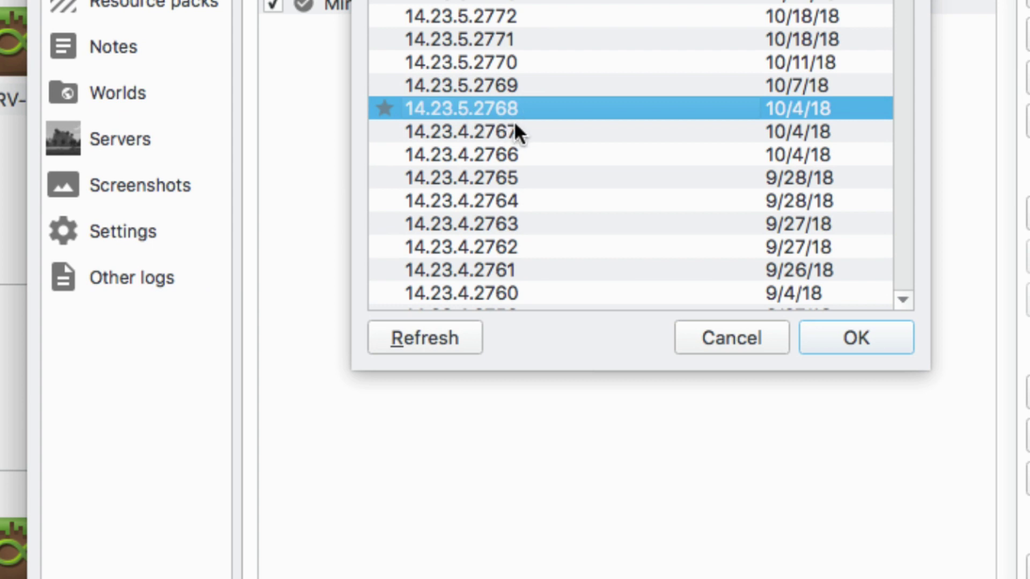
scroll(550, 145, up, 2)
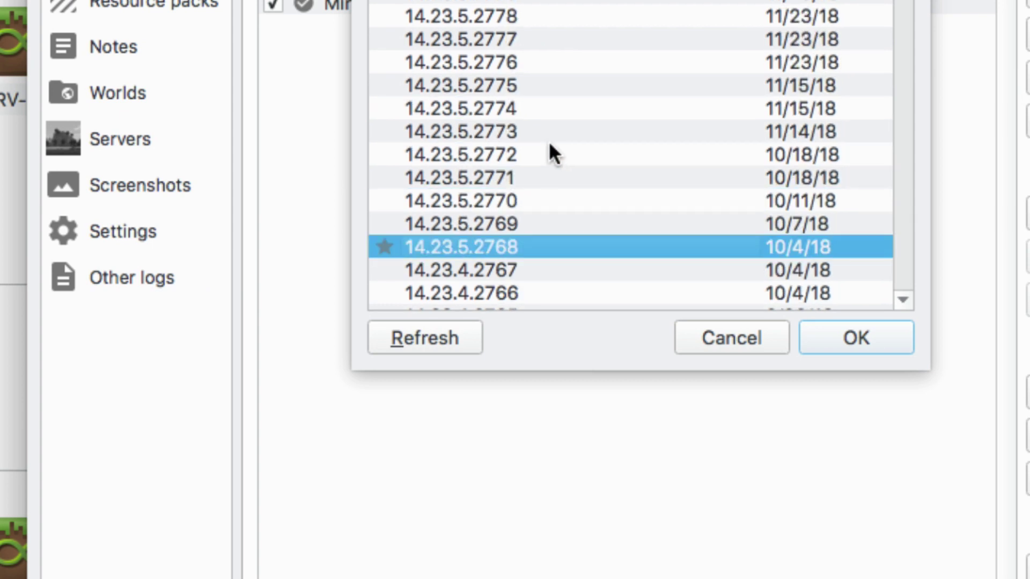
click(829, 330)
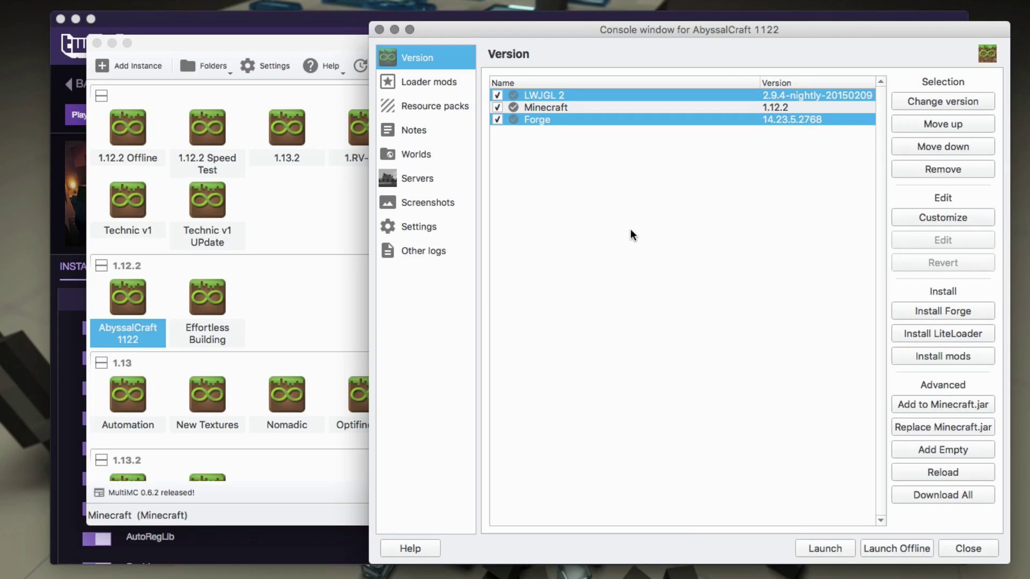
Launch AbyssalCraft 1122 and open its instance folder in Finder
click(812, 546)
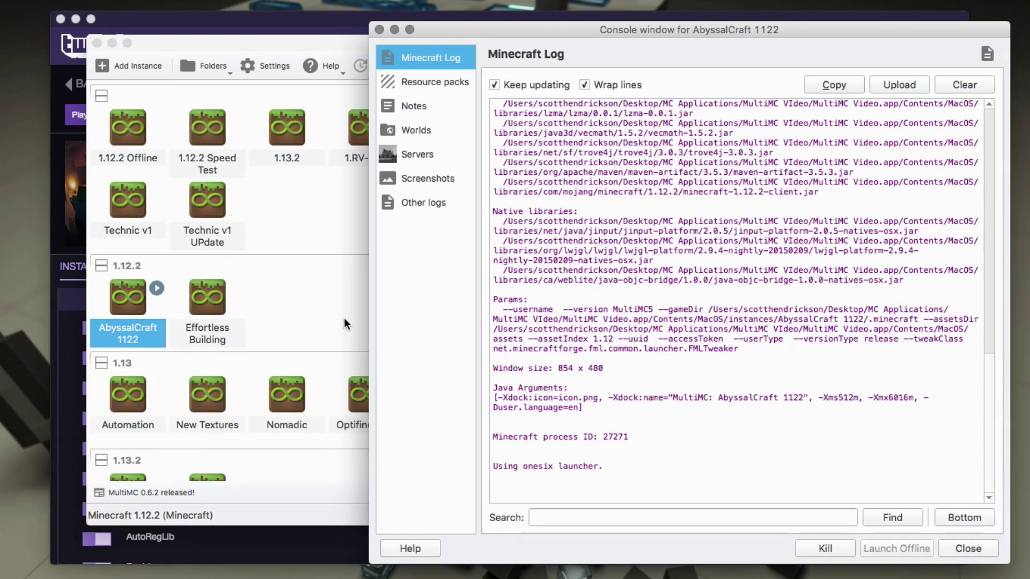
click(343, 317)
right_click(121, 297)
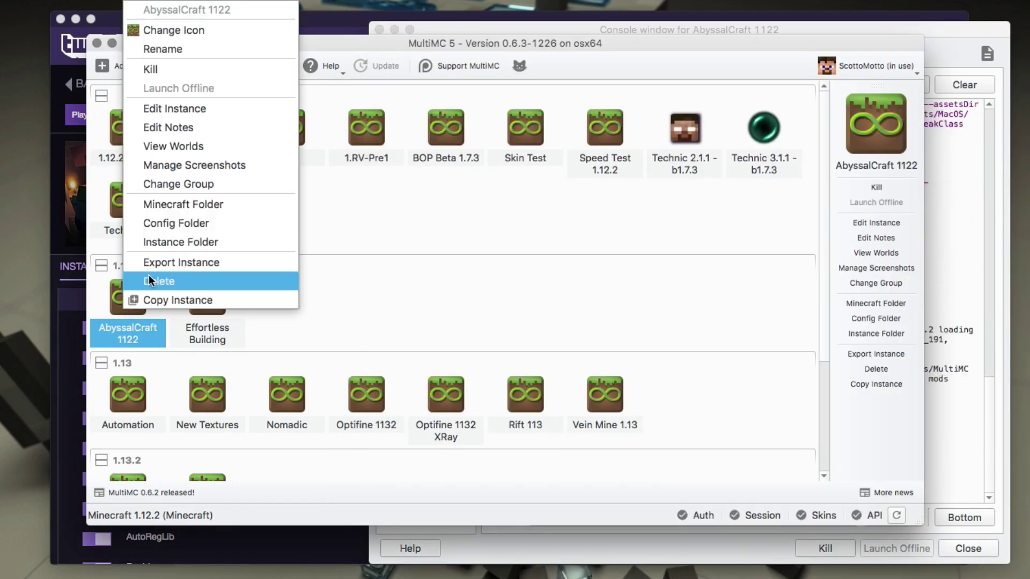
click(155, 239)
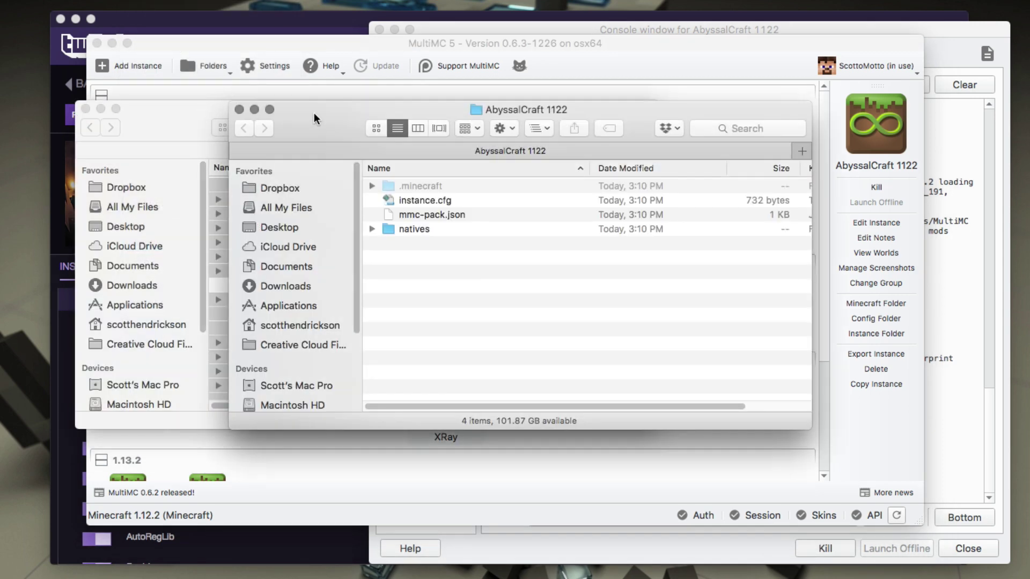
Arrange the Twitch profile and instance Finder windows side by side, then select .minecraft
drag(315, 112, 365, 82)
click(157, 128)
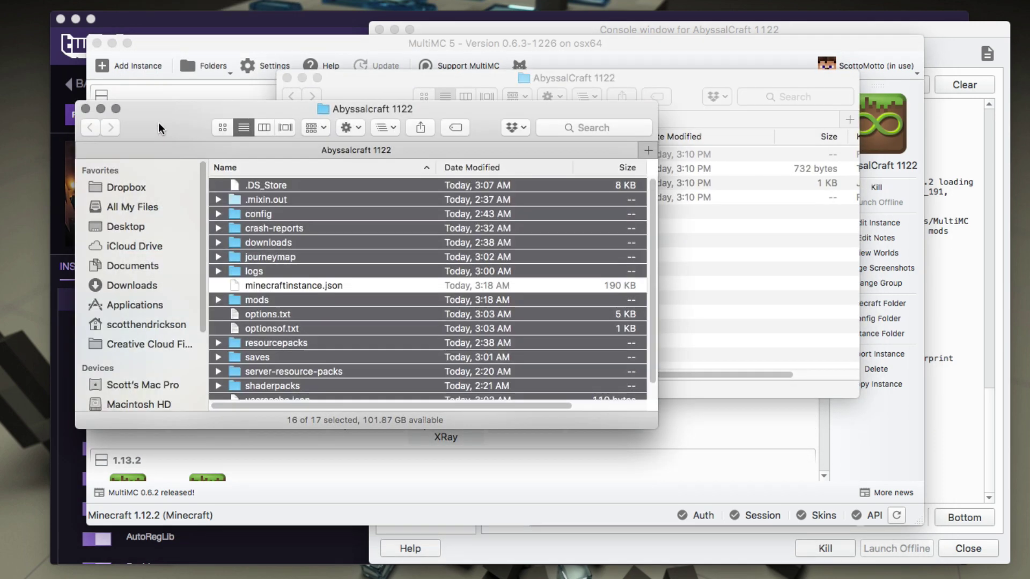
click(733, 250)
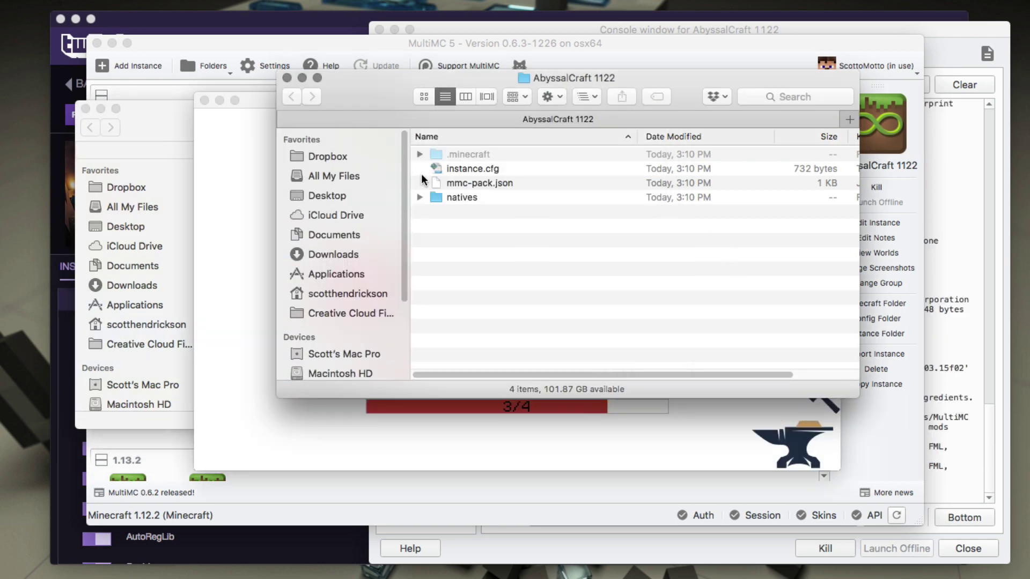
click(463, 155)
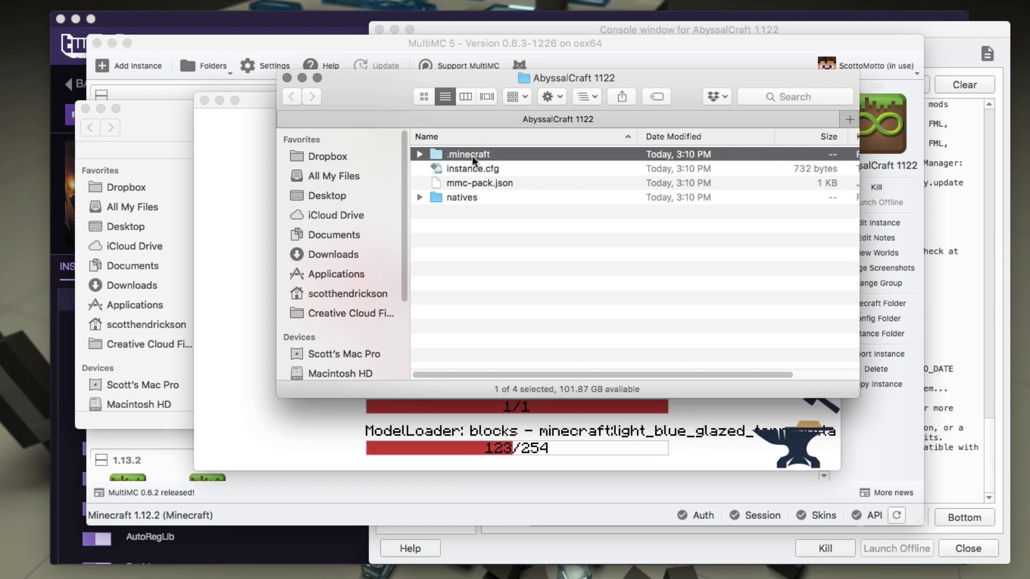
Open the AbyssalCraft 1122 instance's .minecraft folder from its MultiMC menu
click(155, 42)
right_click(134, 298)
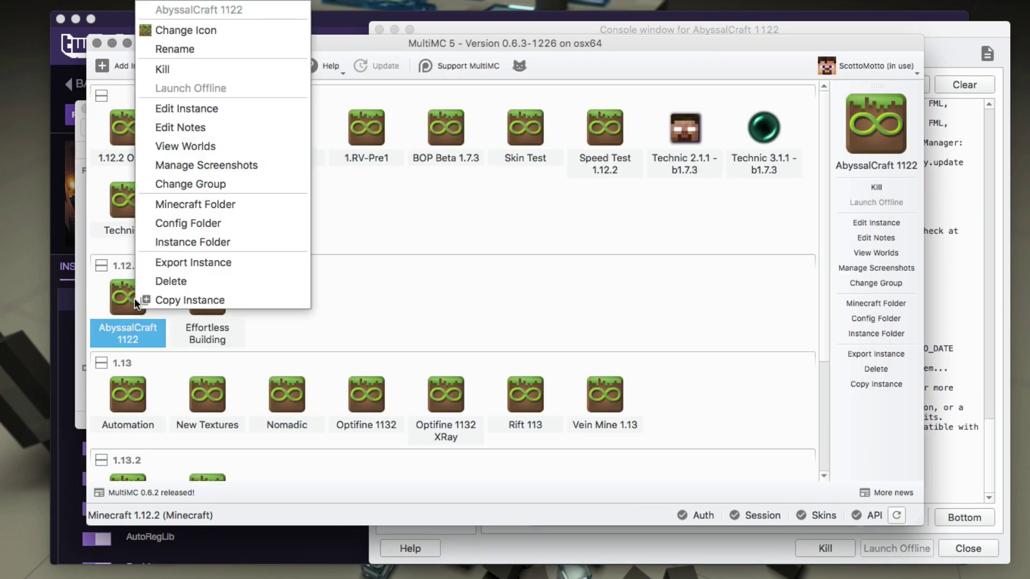
click(170, 209)
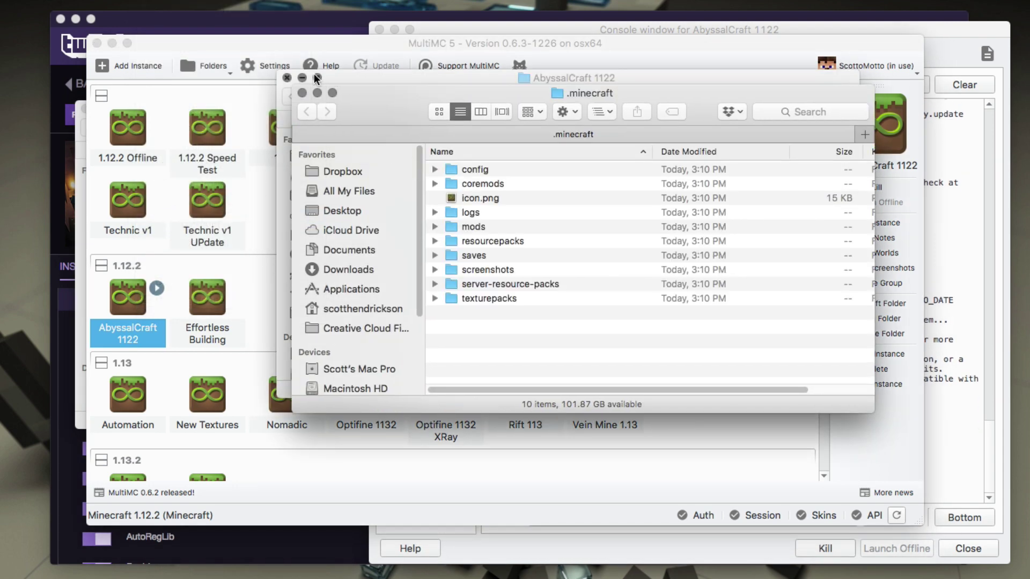
Close the extra instance folder window and quit the running Minecraft game
click(286, 78)
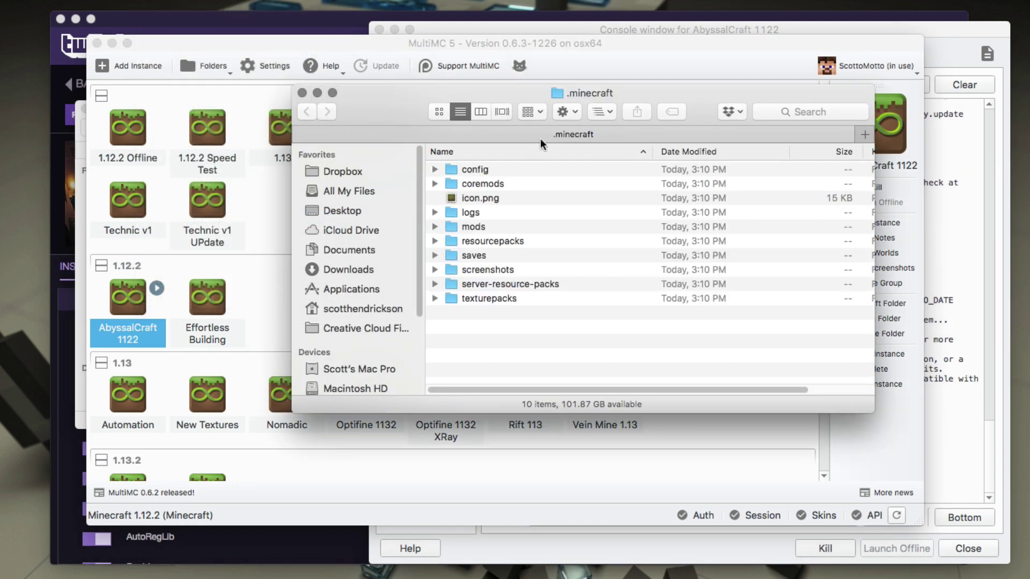
click(602, 112)
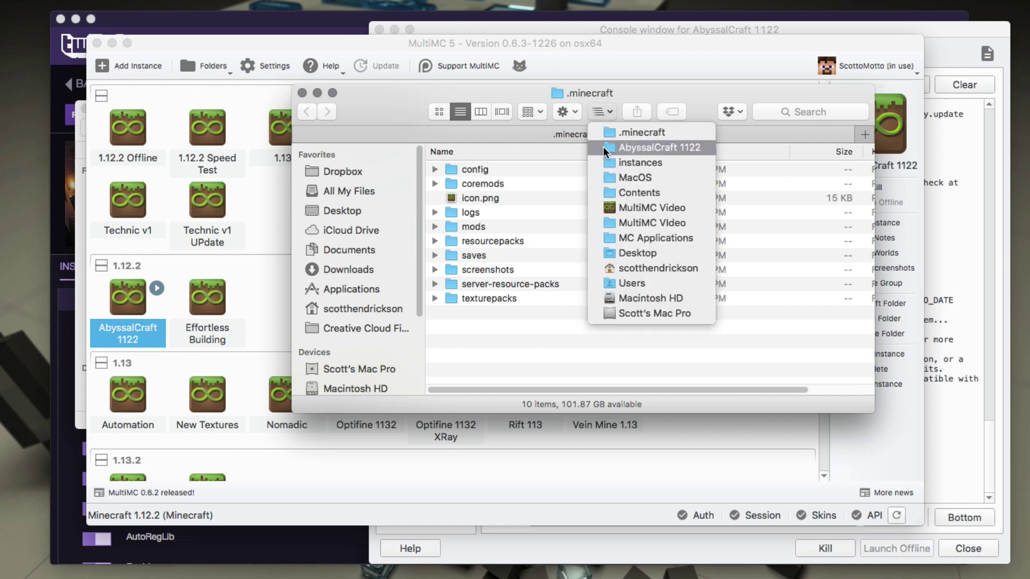
click(500, 363)
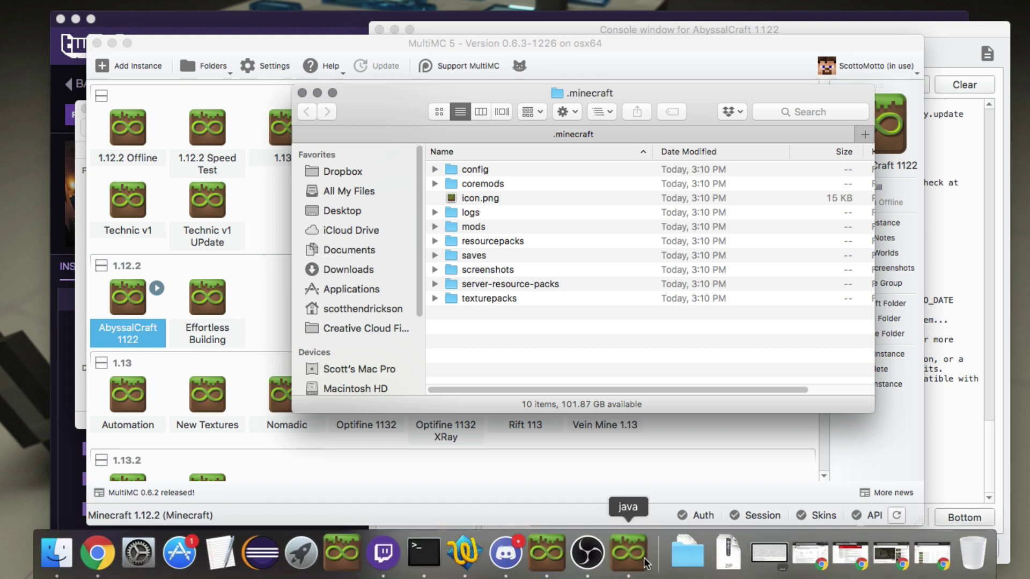
click(629, 563)
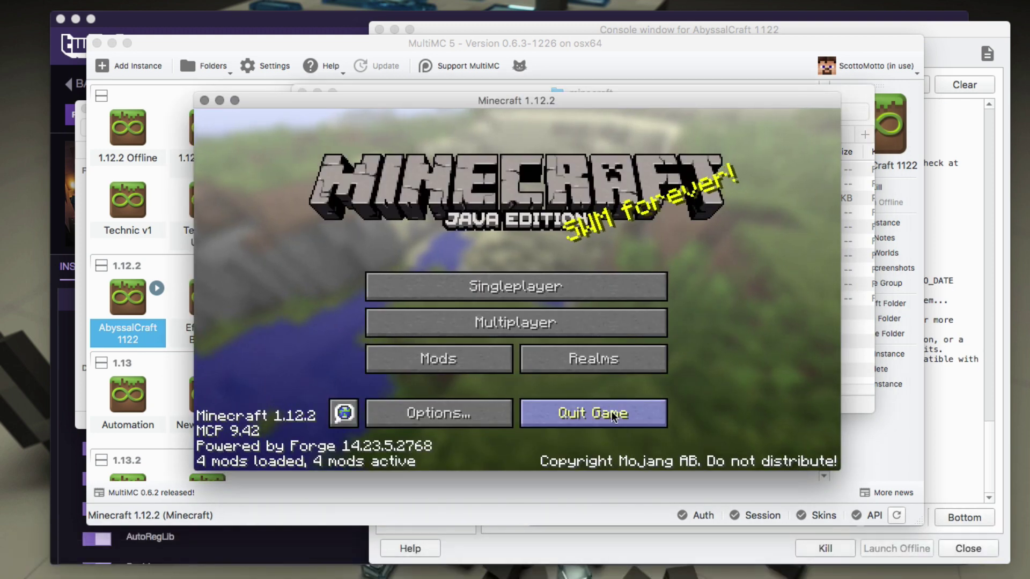
click(609, 404)
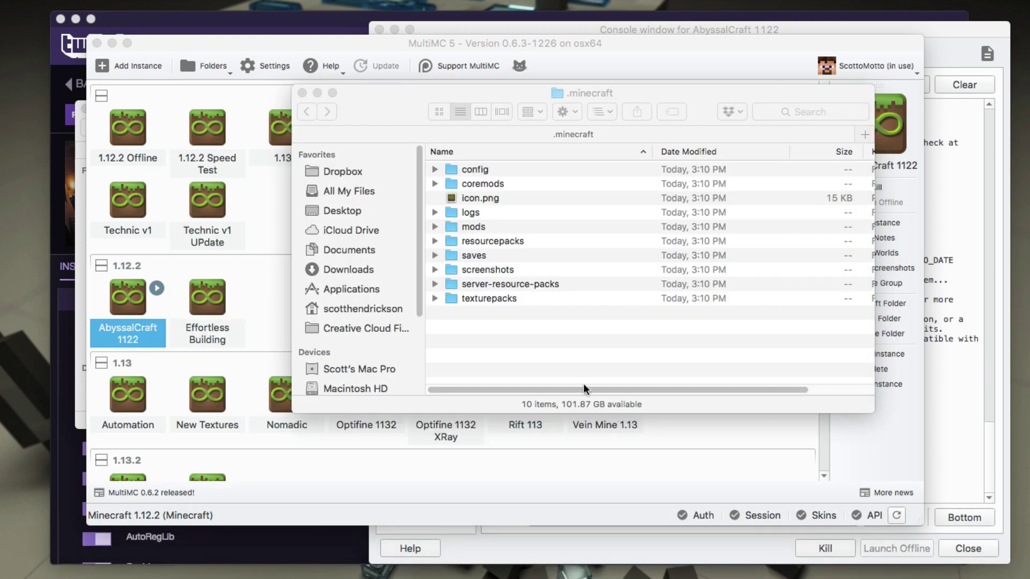
Paste the copied modpack files into .minecraft, replacing all conflicting folders
click(487, 337)
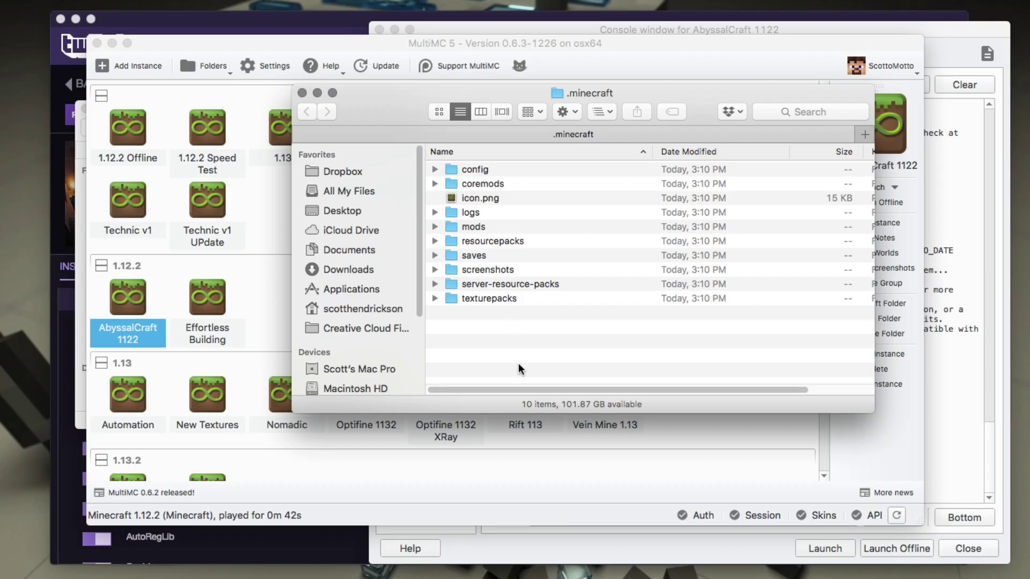
key(super+shift+period)
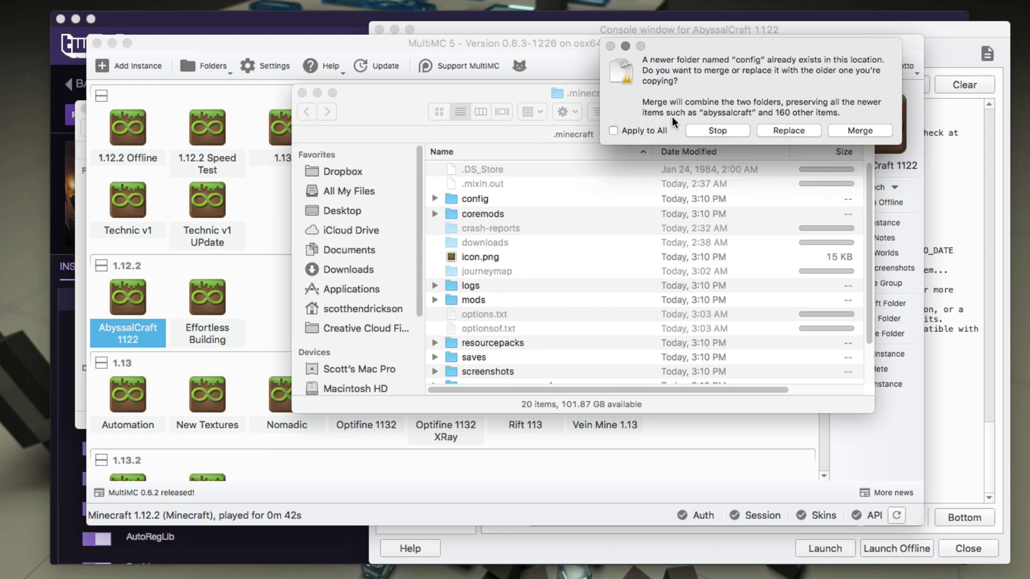
click(651, 129)
click(797, 130)
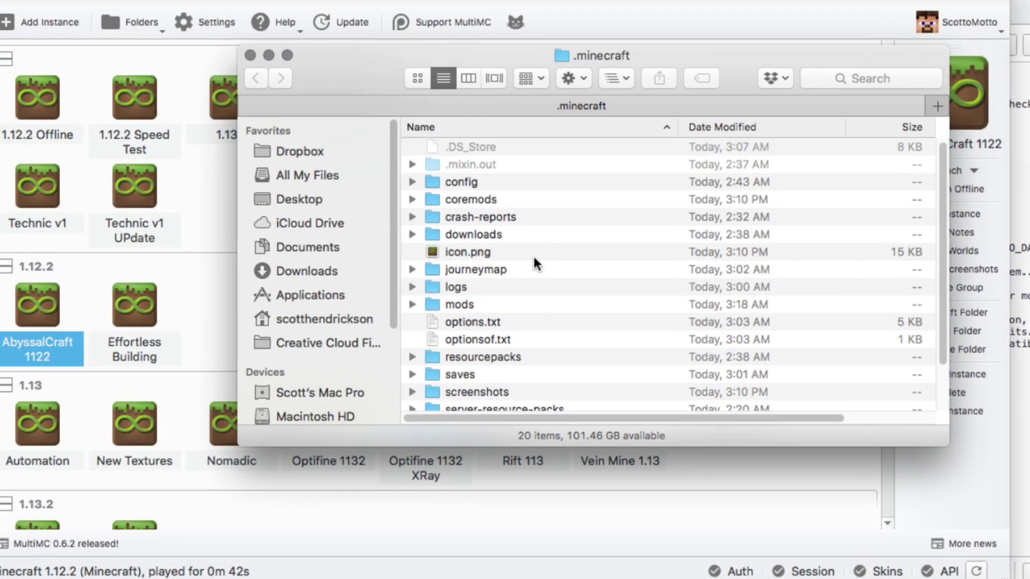
Review the copied config, mods, options.txt, optionsof.txt, resourcepacks and saves, then switch to the source folder
scroll(535, 260, down, 4)
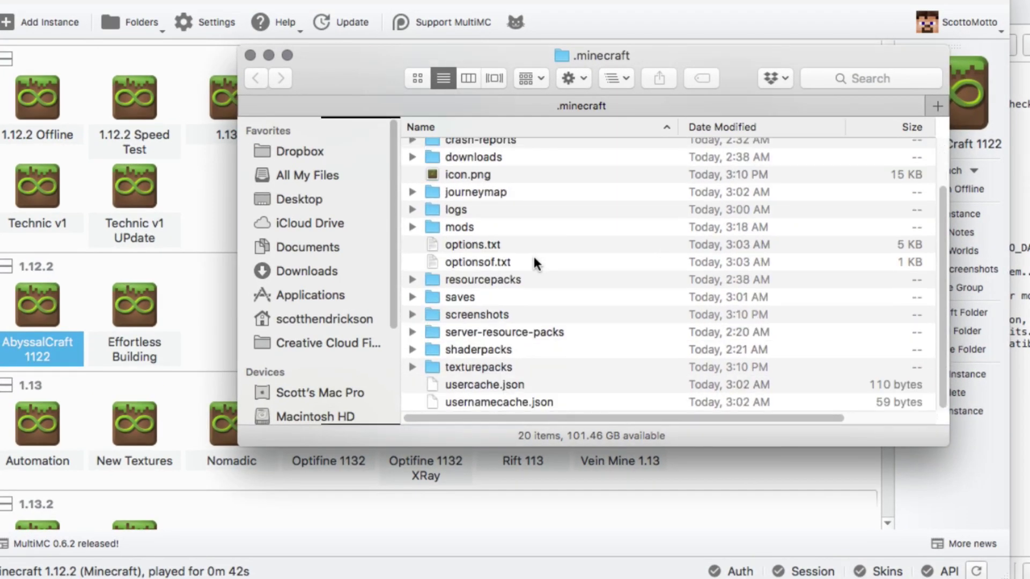
scroll(532, 251, up, 5)
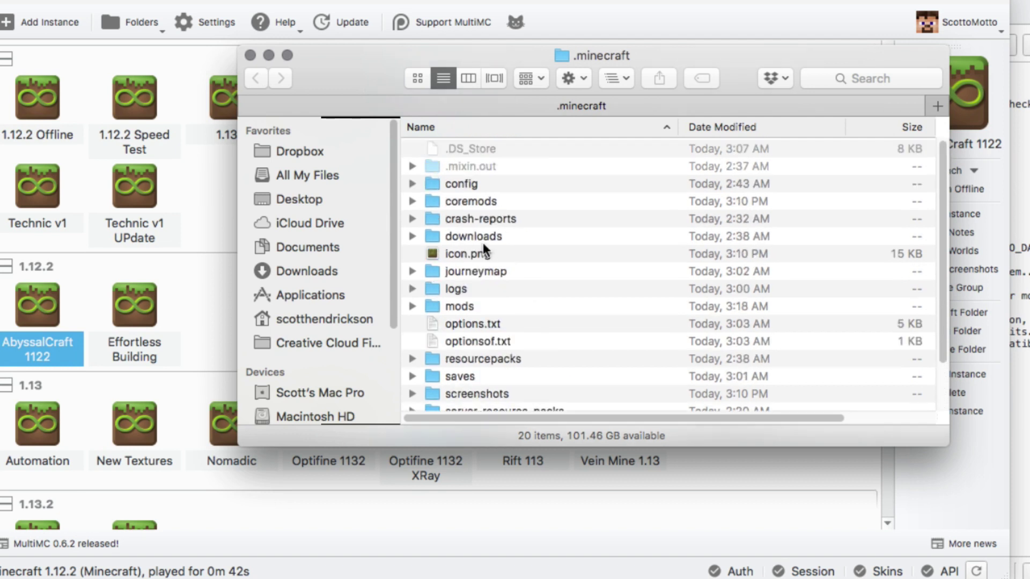
click(451, 185)
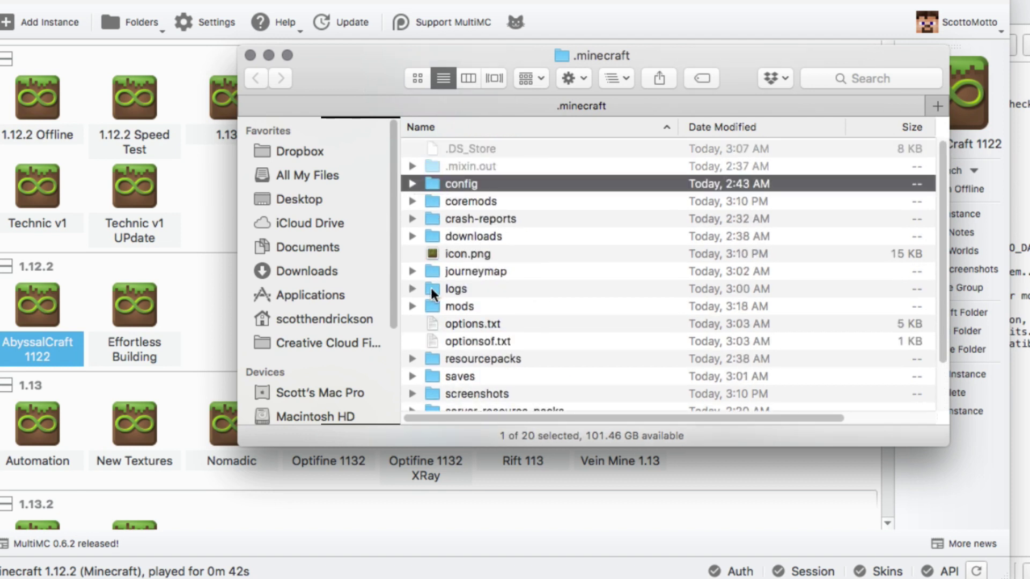
click(432, 309)
click(471, 322)
click(476, 338)
click(478, 354)
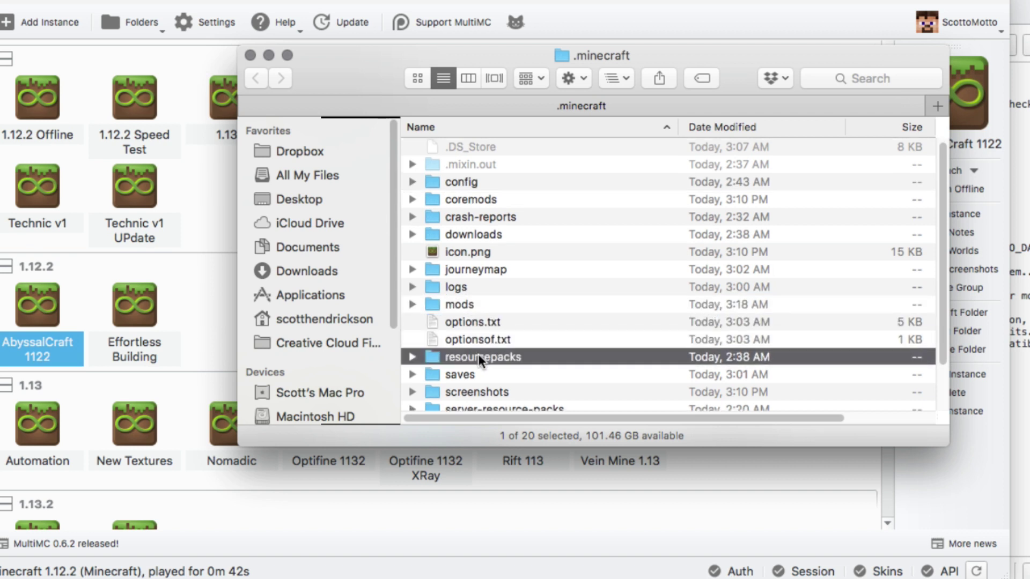
scroll(478, 354, down, 2)
scroll(477, 351, down, 1)
click(461, 298)
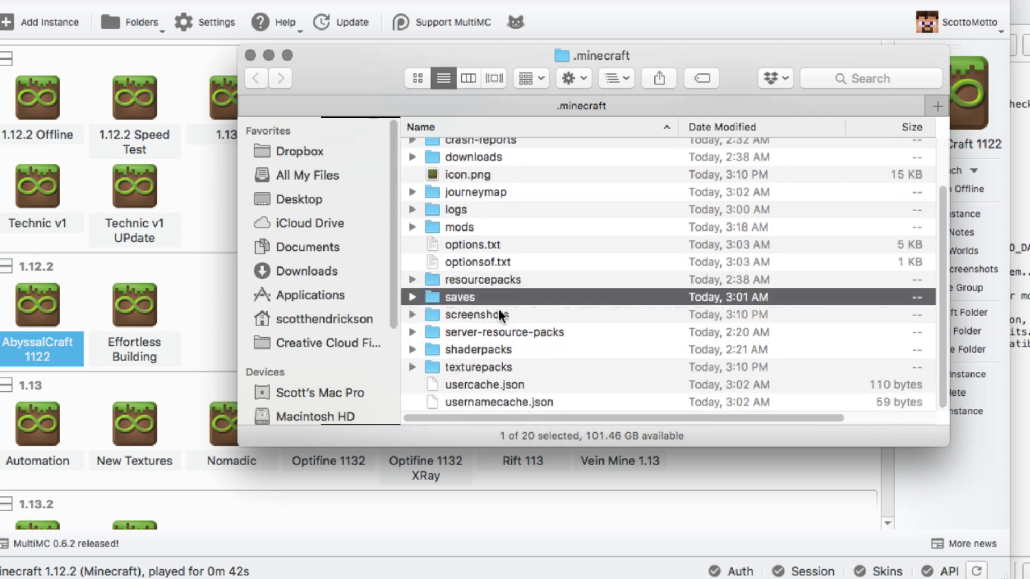
scroll(504, 349, up, 3)
scroll(504, 349, down, 3)
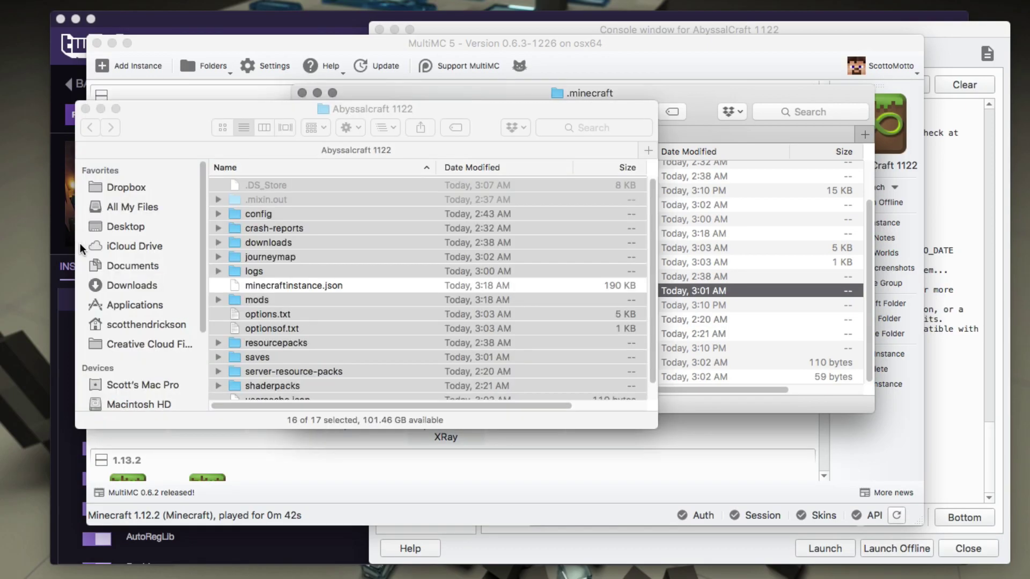
key(super+a)
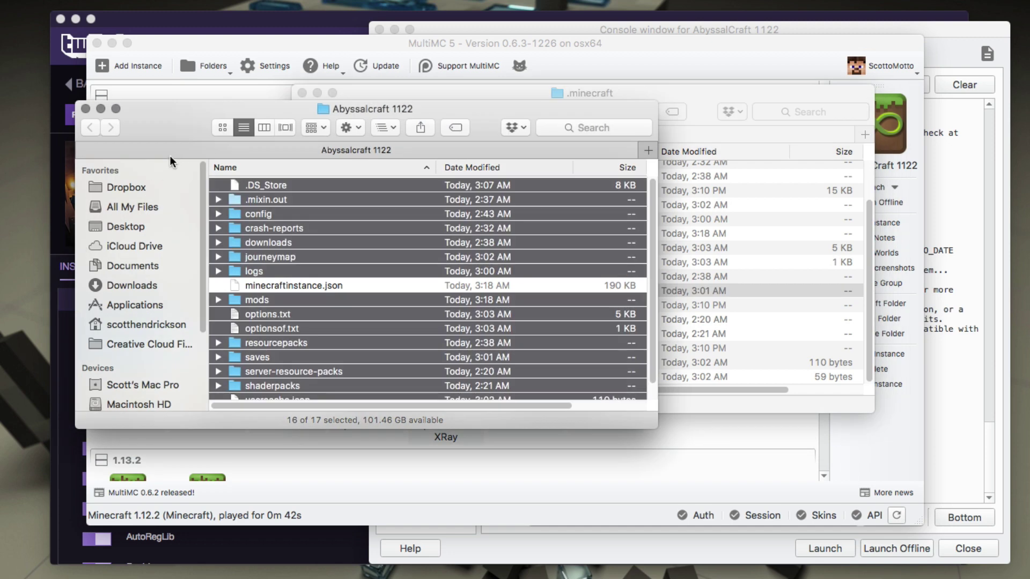
Close the source Finder window and review the instance's Loader mods, Worlds and Resource packs
click(84, 109)
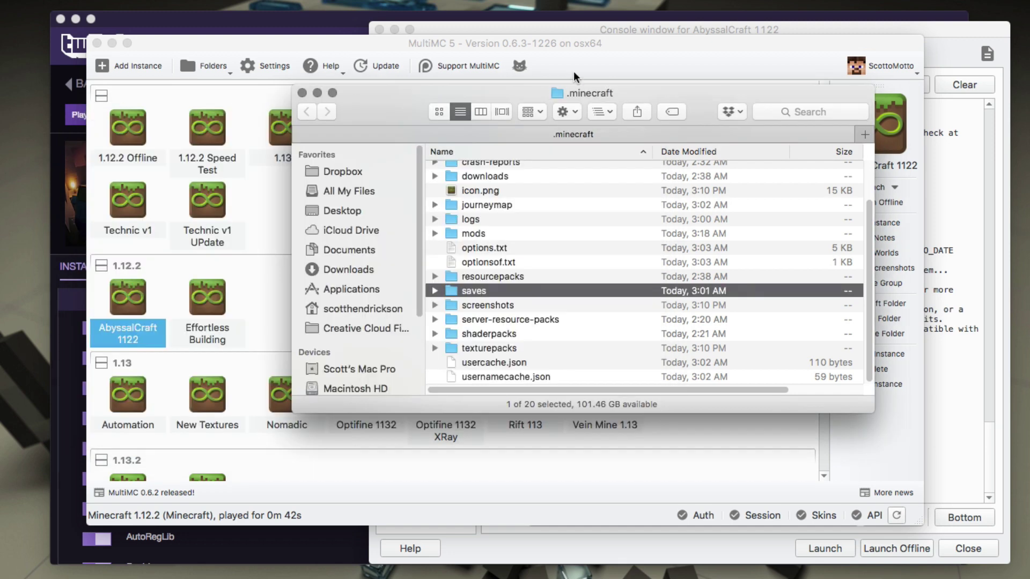
click(934, 37)
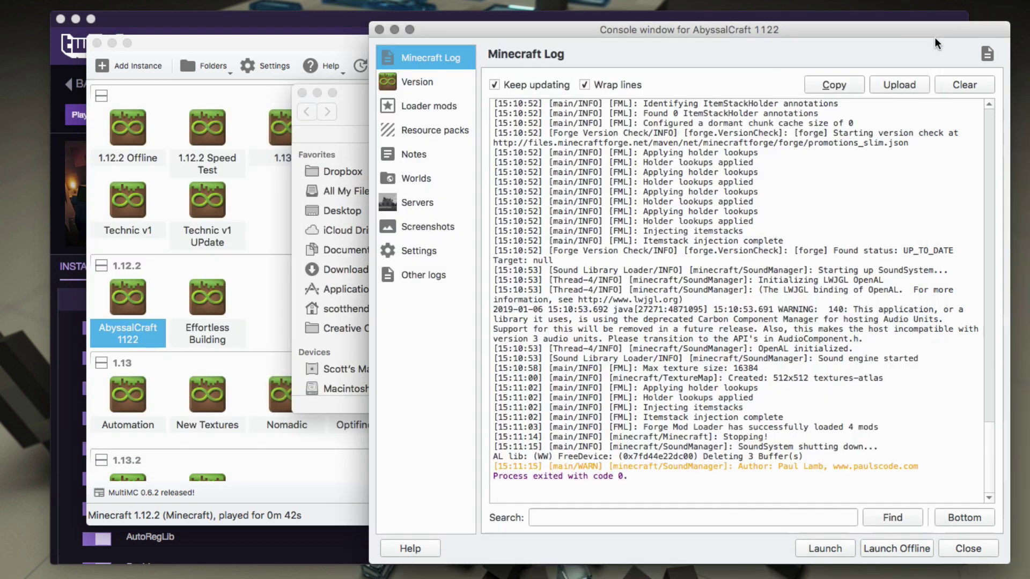
click(432, 106)
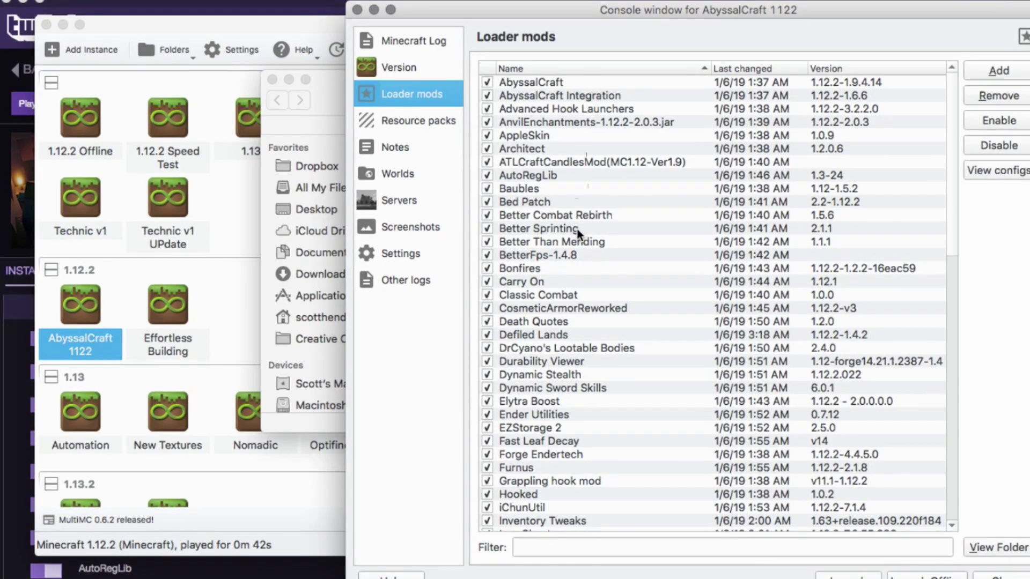
scroll(577, 230, down, 15)
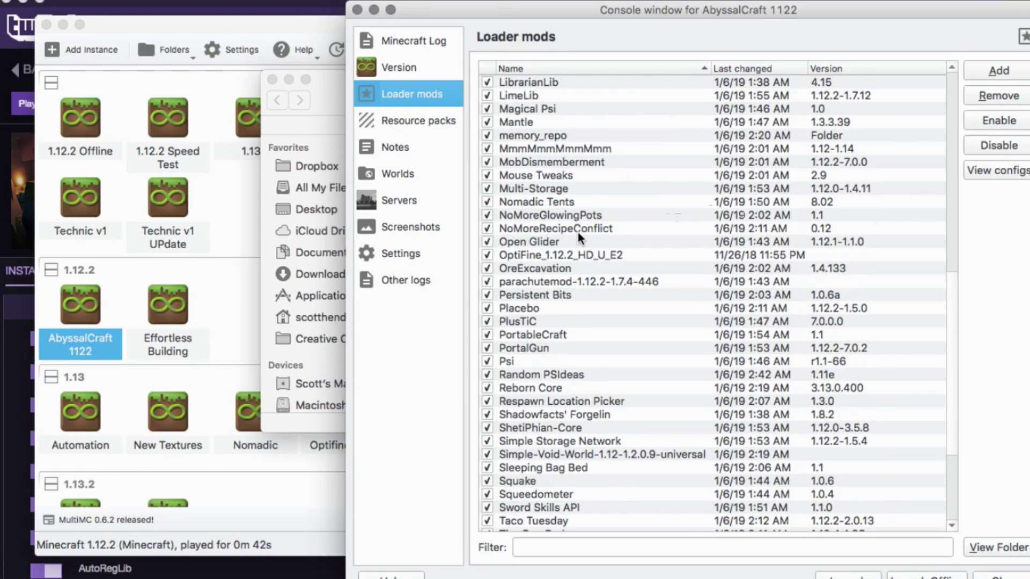
scroll(579, 239, up, 11)
scroll(578, 239, up, 4)
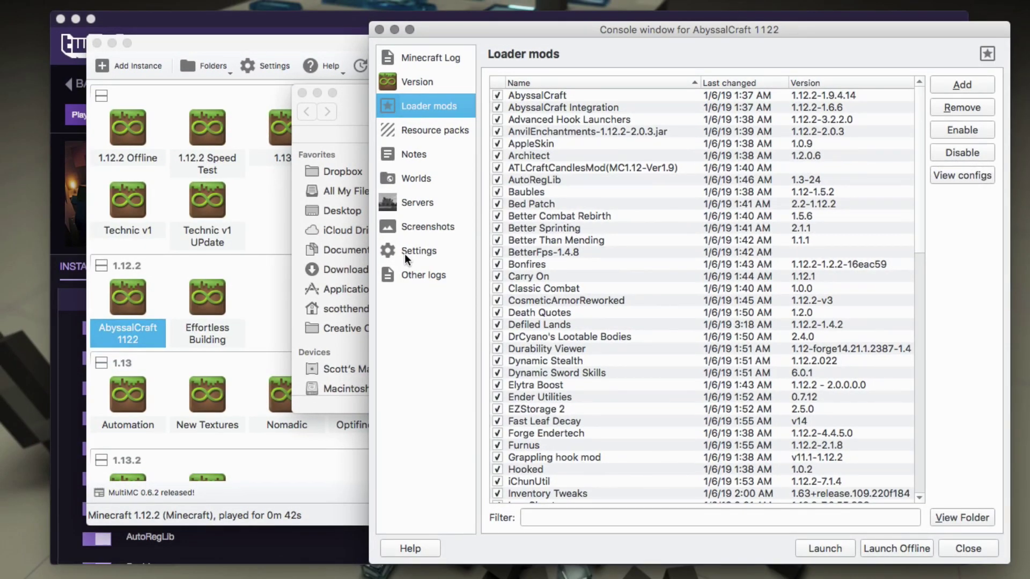
click(419, 184)
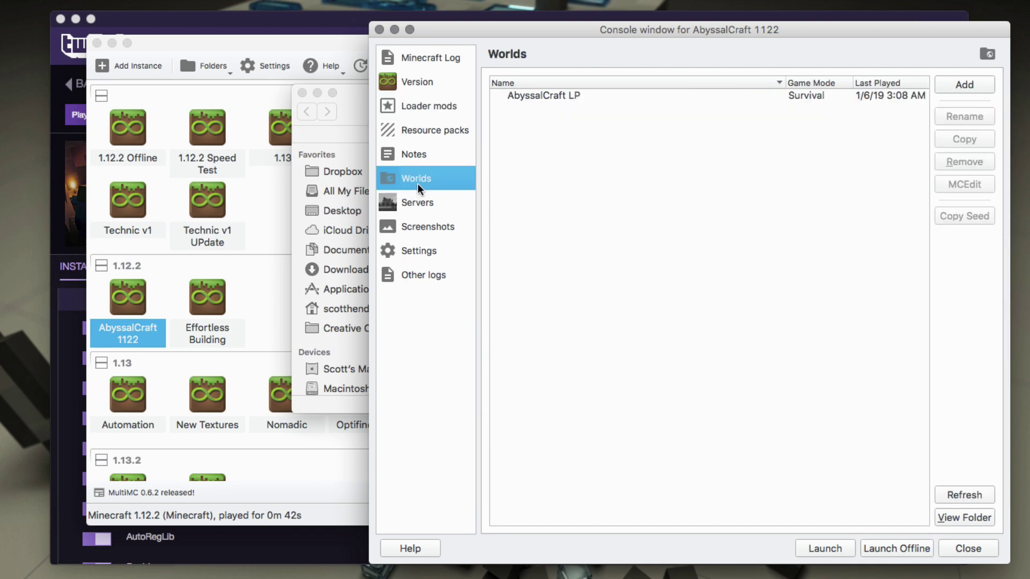
click(418, 138)
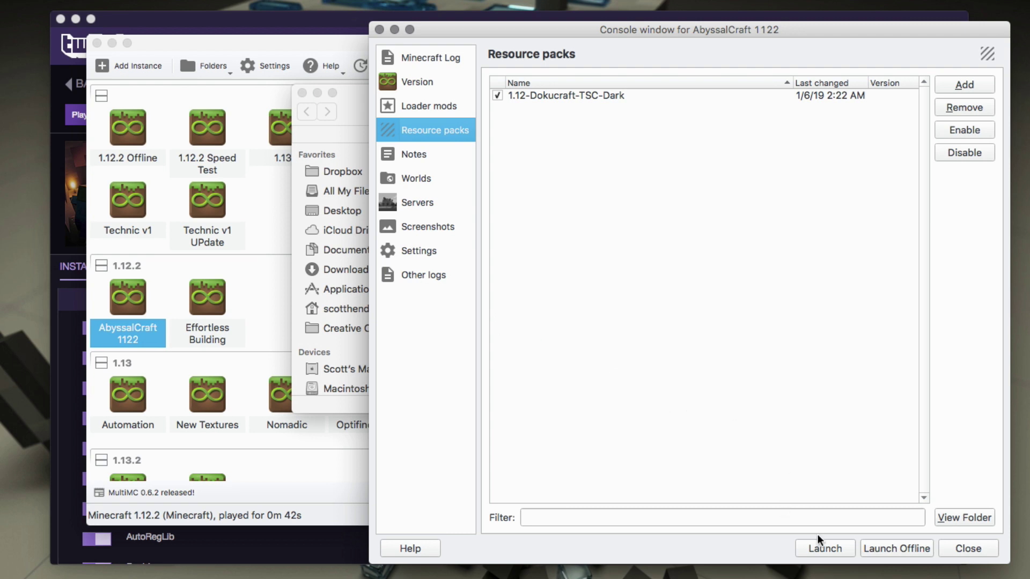
click(957, 547)
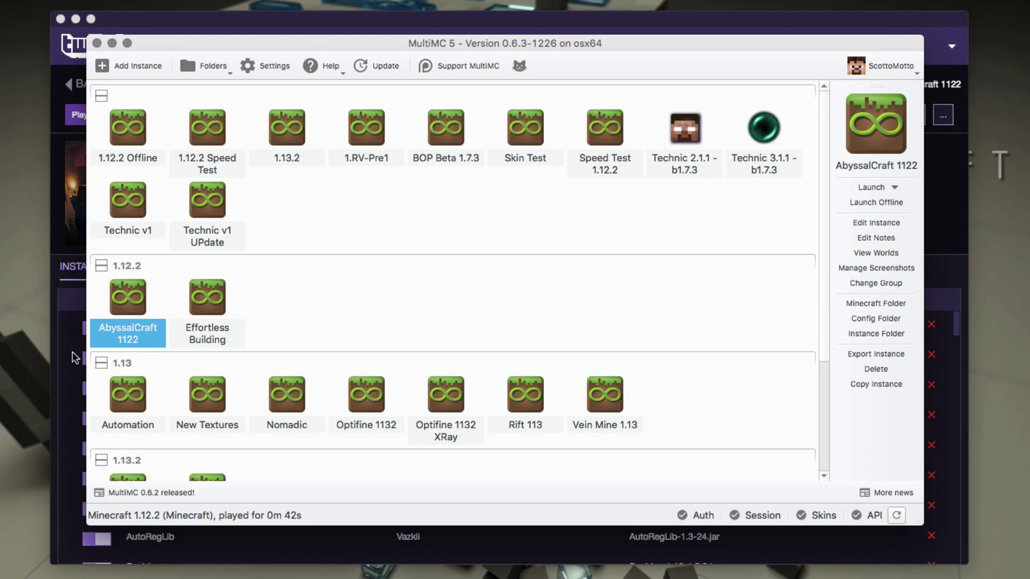
Bring up the Twitch launcher's Abyssalcraft 1122 profile page listing its installed mods
click(75, 357)
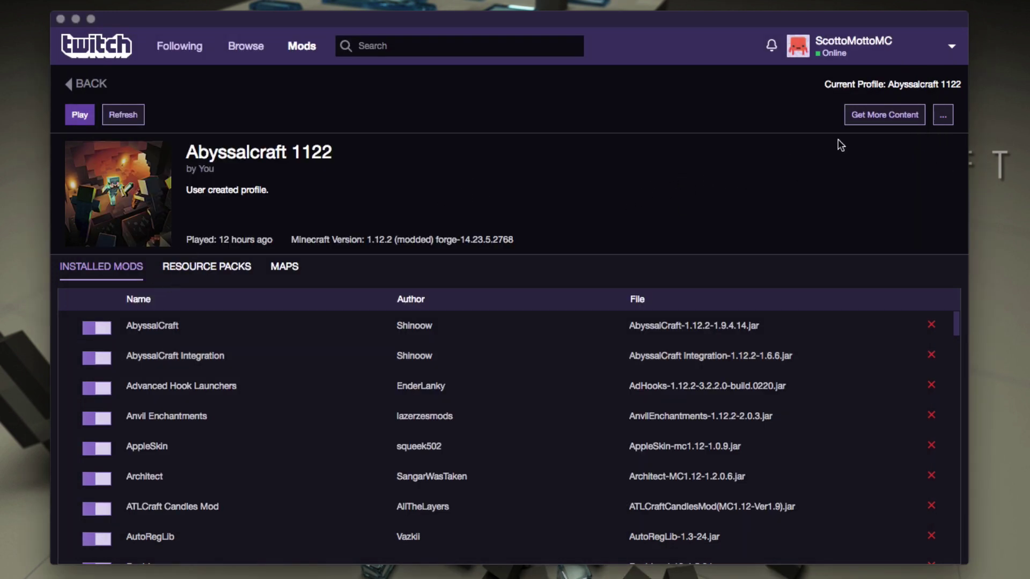
click(943, 115)
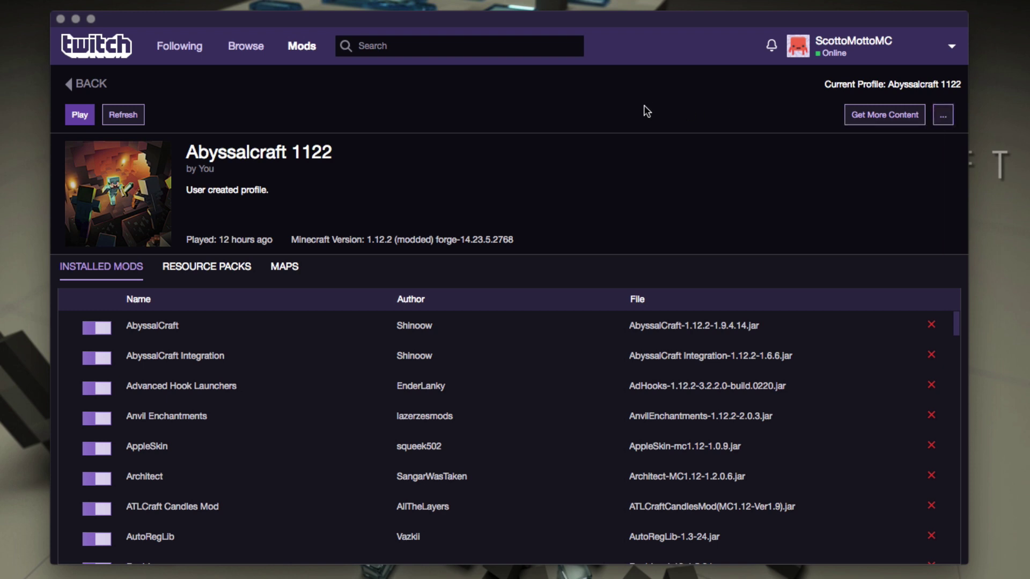